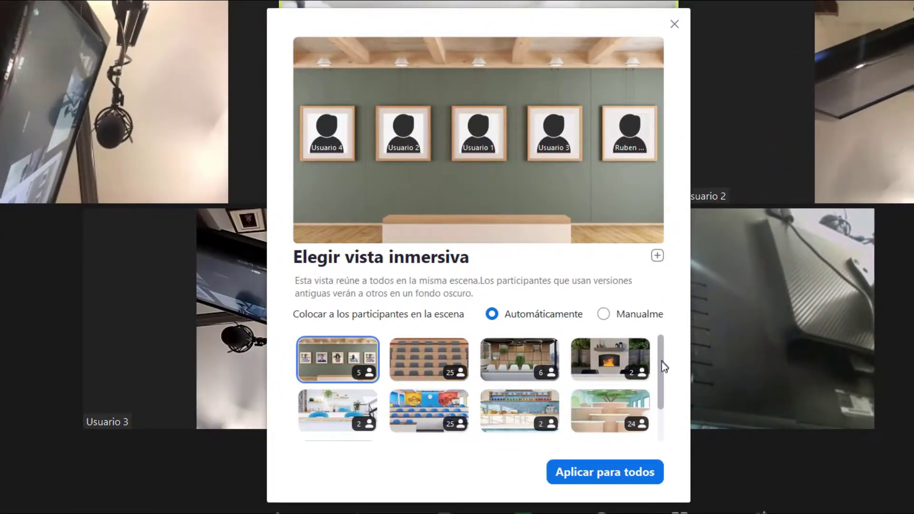
# Look through the available immersive scenes and apply the five-frame gallery scene for everyone with automatic participant placement.
pyautogui.moveTo(662, 362); pyautogui.dragTo(663, 395)
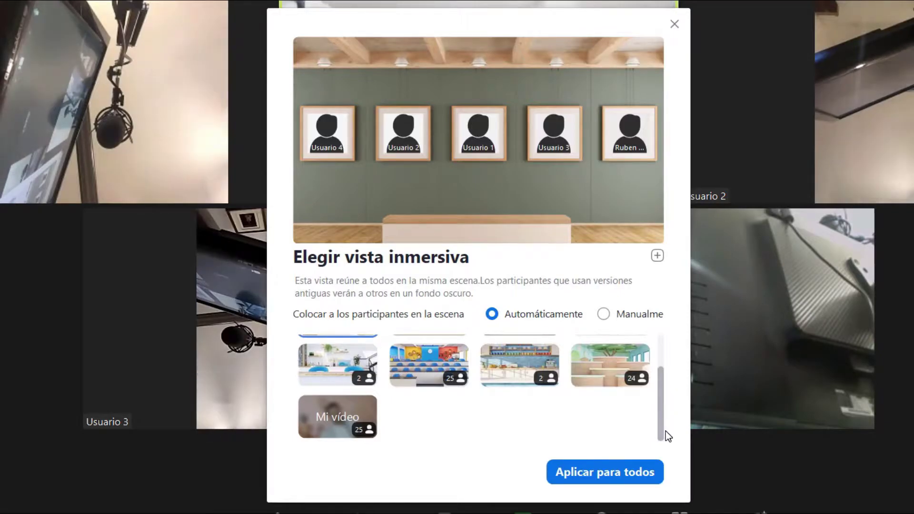
pyautogui.moveTo(666, 430); pyautogui.dragTo(664, 347)
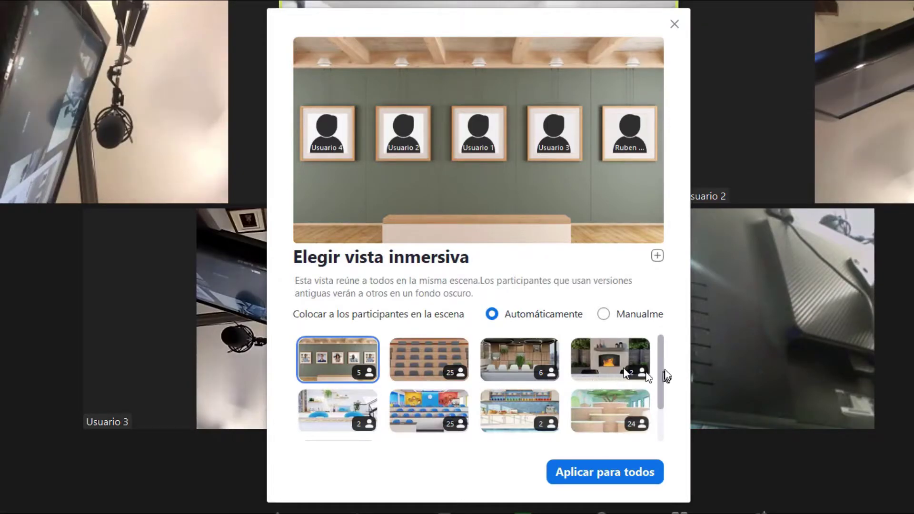
pyautogui.moveTo(665, 375); pyautogui.dragTo(659, 401)
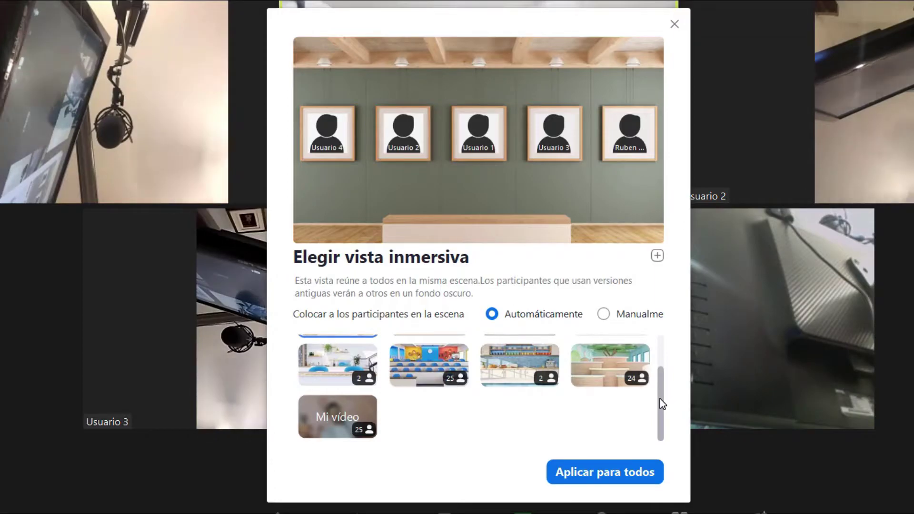
pyautogui.moveTo(660, 399); pyautogui.dragTo(659, 336)
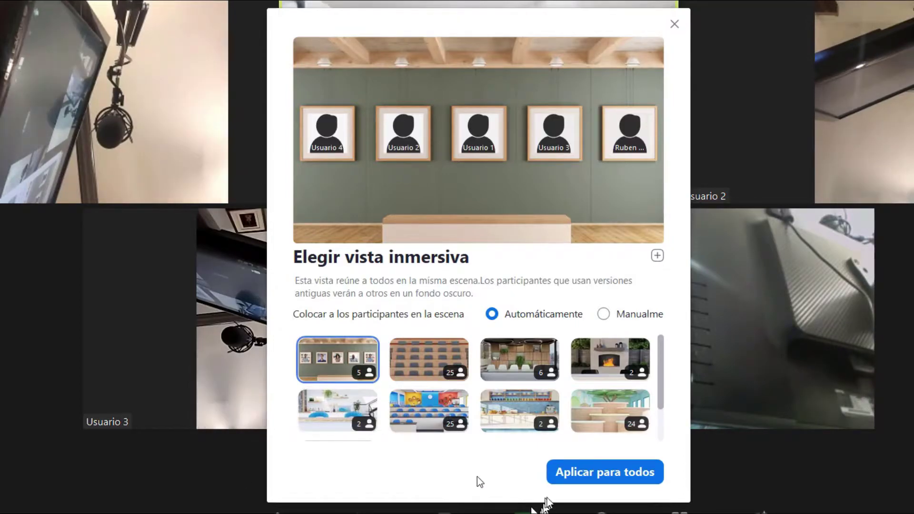
pyautogui.click(567, 475)
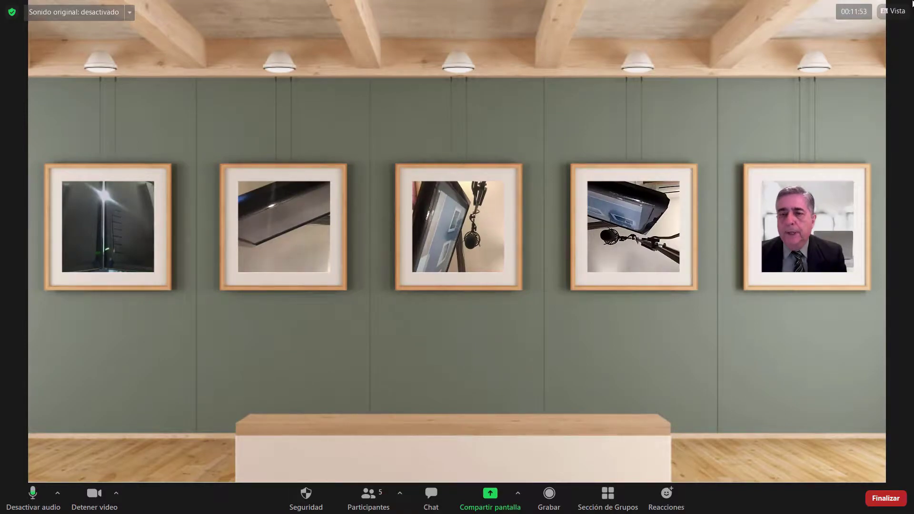
# Reopen the immersive view scene chooser and switch participant placement to manual.
pyautogui.click(900, 12)
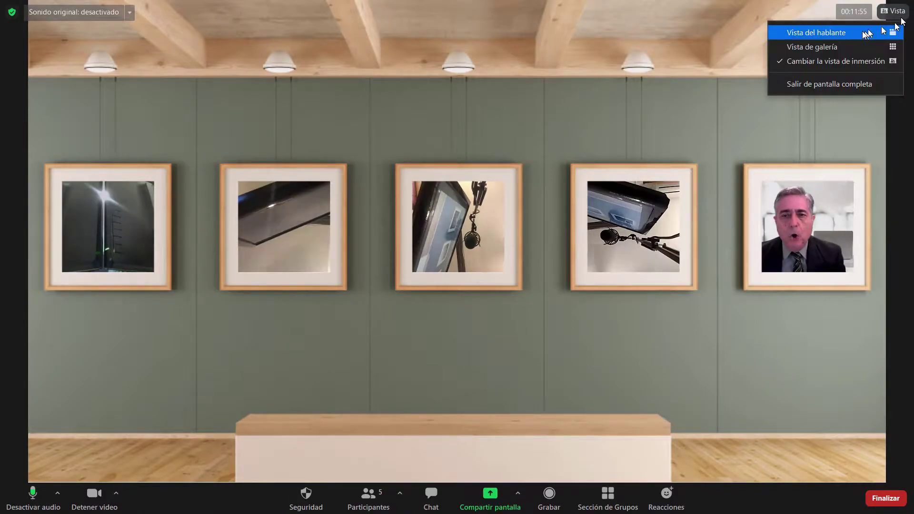
pyautogui.click(852, 64)
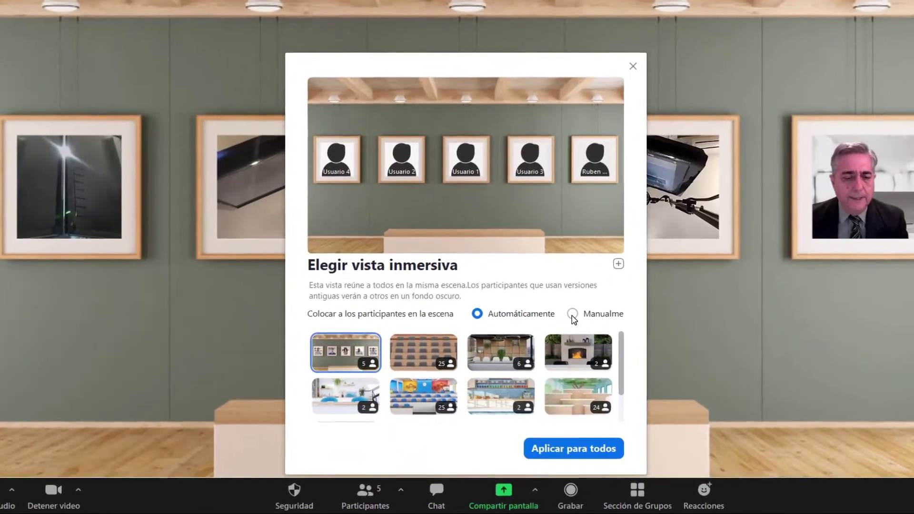
pyautogui.click(572, 315)
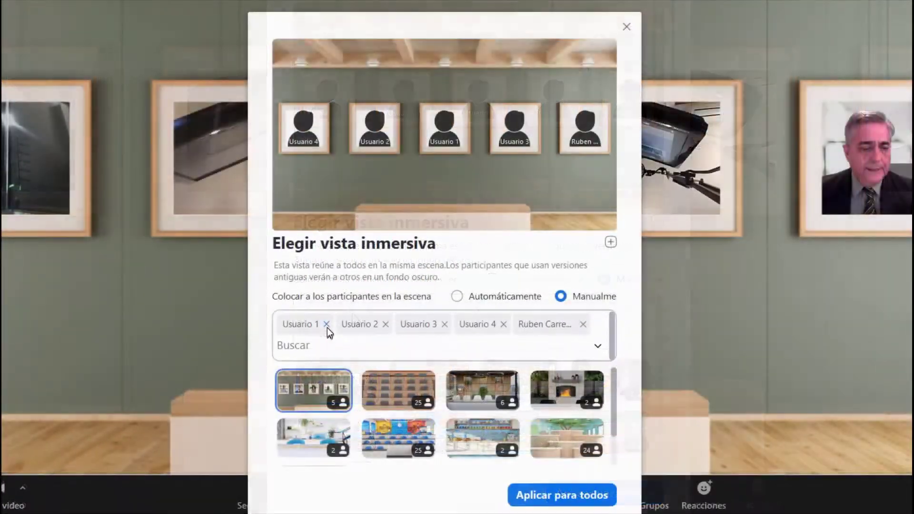
# Remove Usuario 1, Usuario 2, Usuario 3 and Usuario 4 from the gallery scene's participant list.
pyautogui.click(326, 324)
pyautogui.click(327, 324)
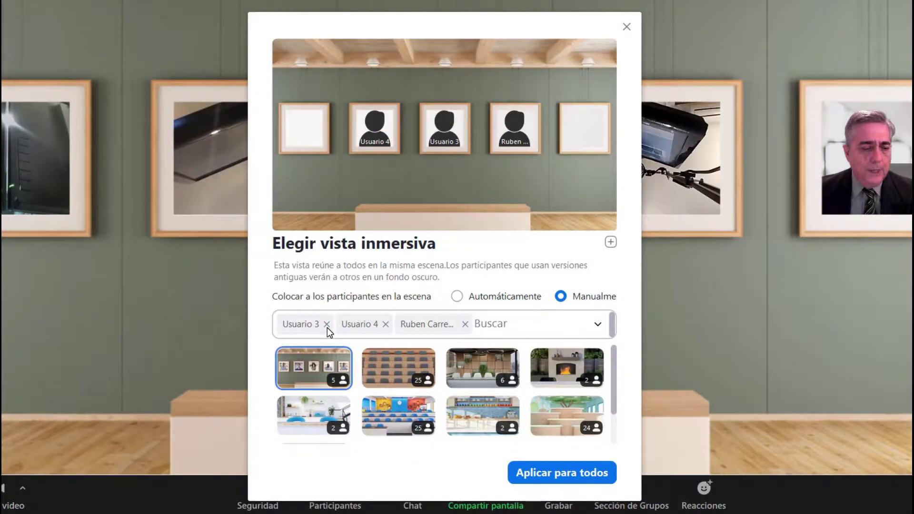
pyautogui.click(326, 326)
pyautogui.click(327, 325)
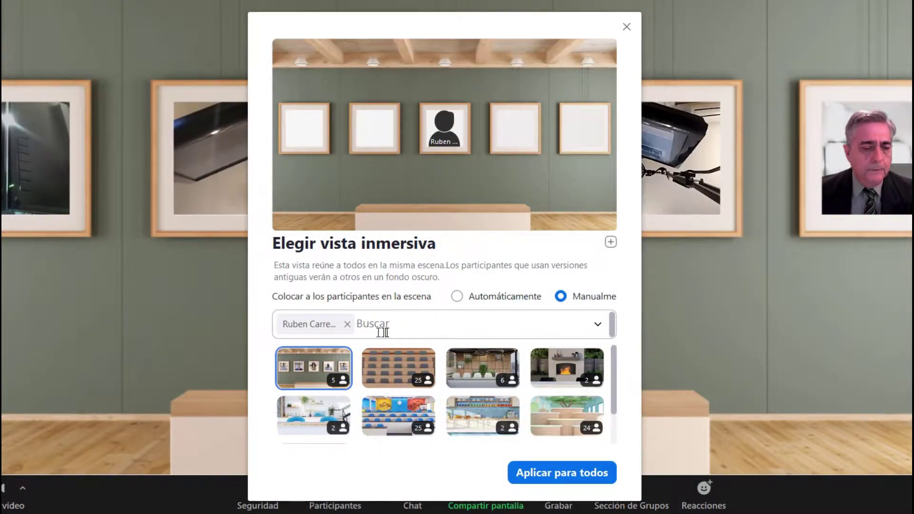
pyautogui.click(348, 325)
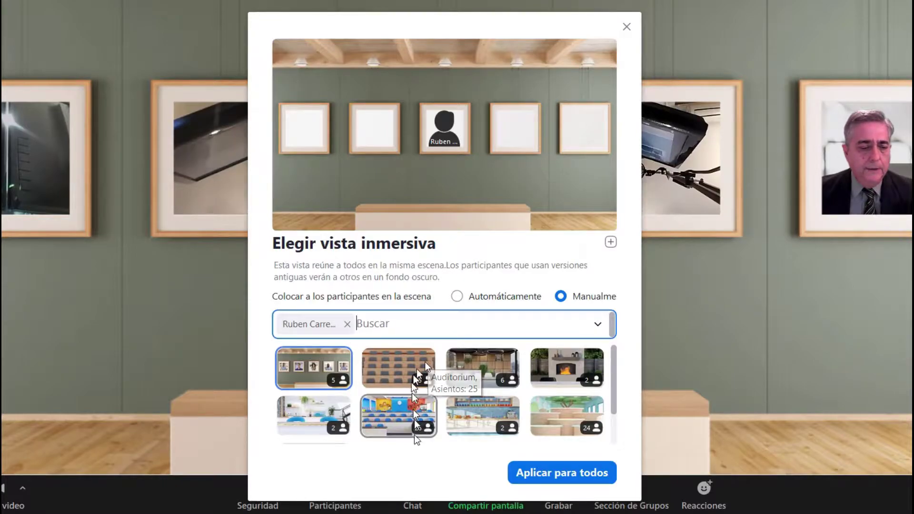
# Add Usuario 1, Usuario 3, Usuario 4 and Usuario 2 back to the scene in that order and apply it for everyone.
pyautogui.click(599, 326)
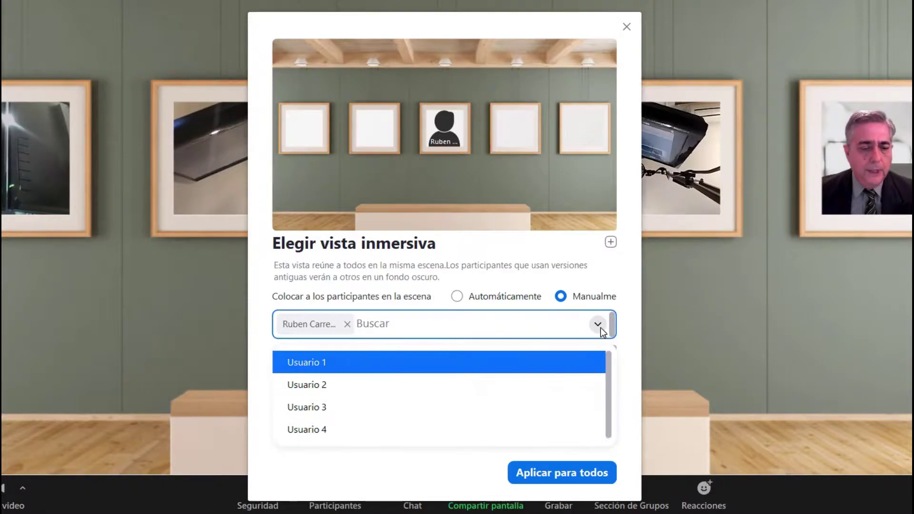
pyautogui.click(360, 367)
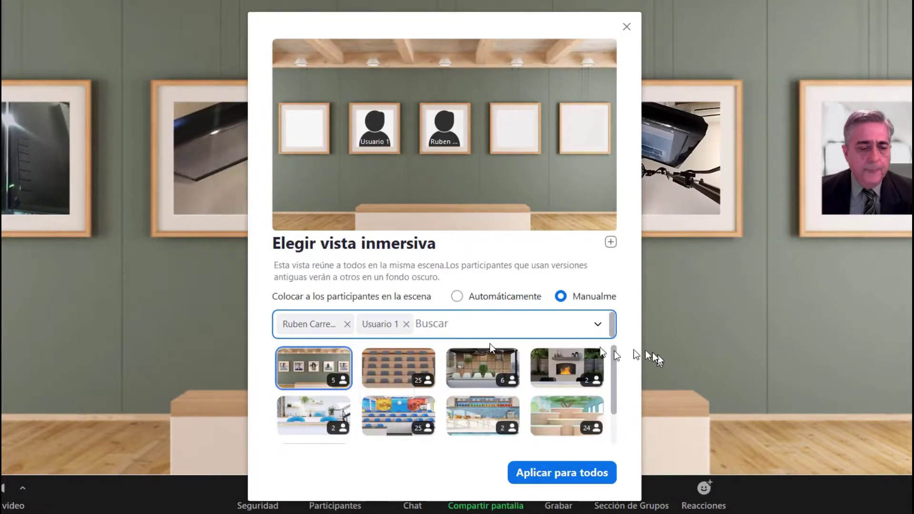
pyautogui.click(528, 335)
pyautogui.click(391, 381)
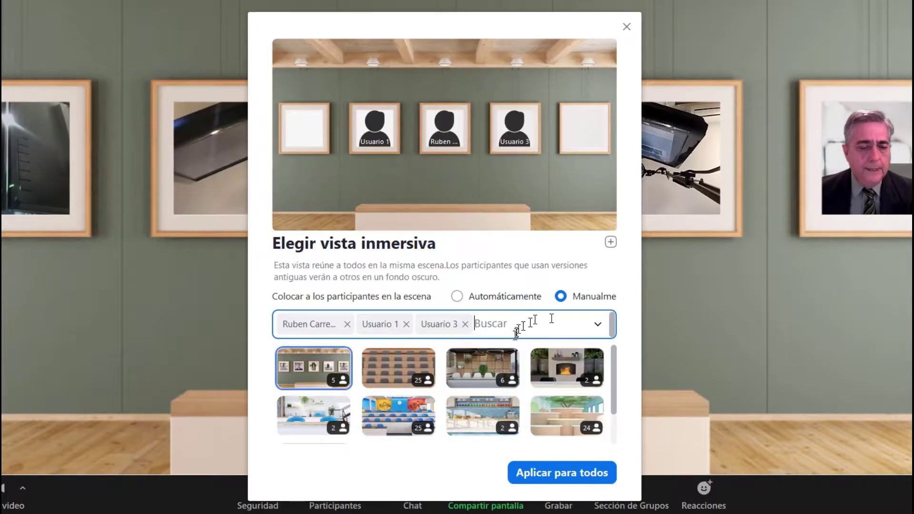
pyautogui.click(601, 324)
pyautogui.click(381, 383)
pyautogui.click(598, 335)
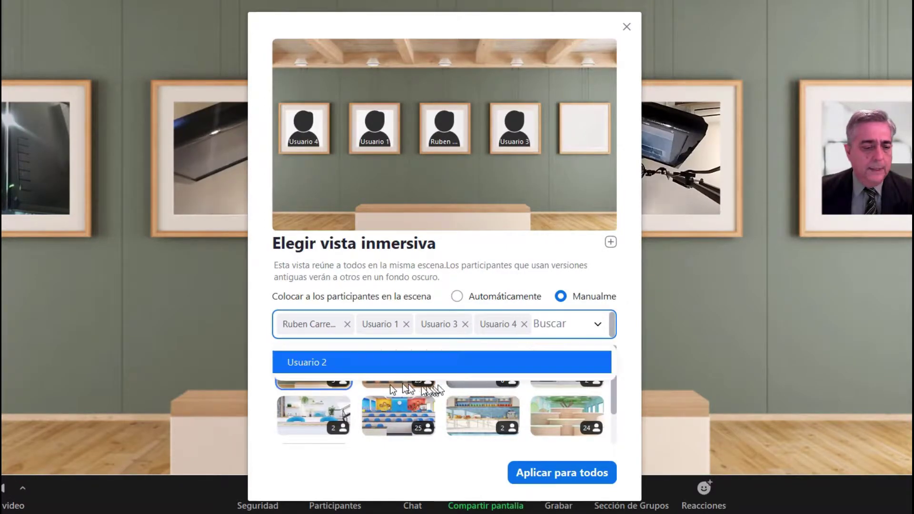
pyautogui.click(359, 363)
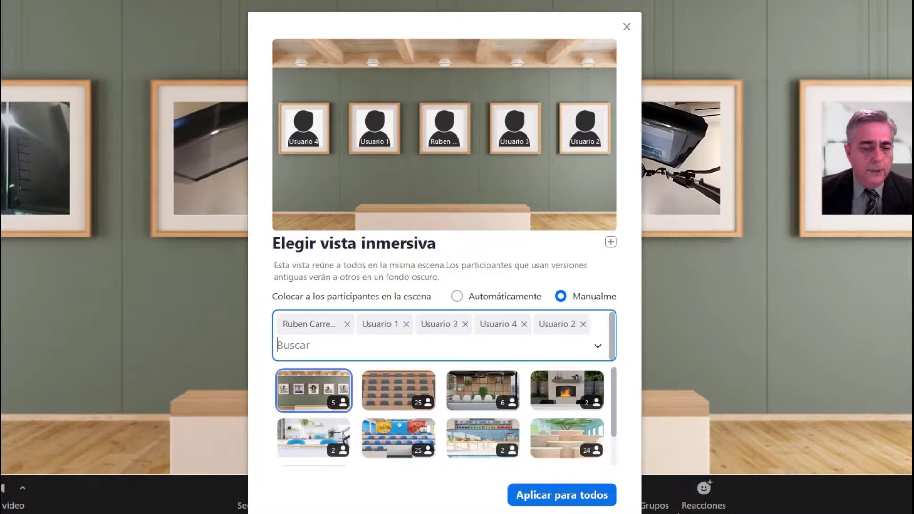
pyautogui.click(594, 498)
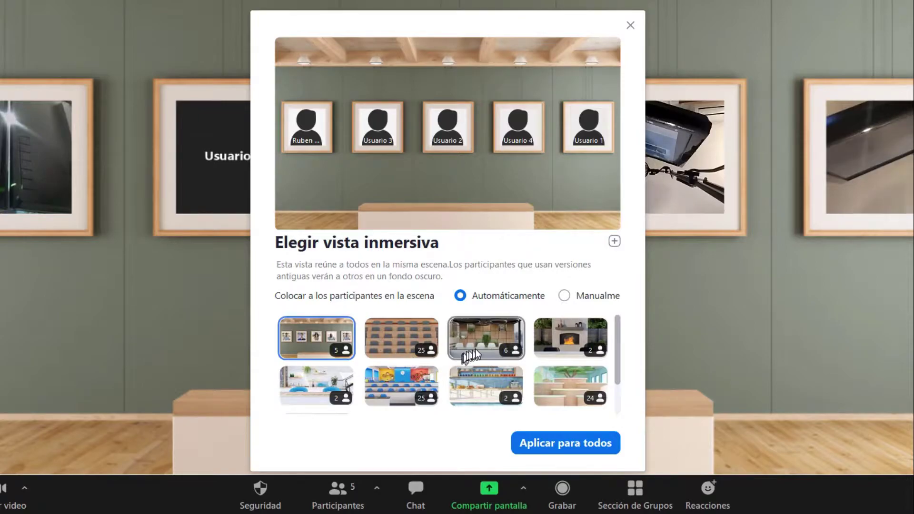
# Choose the six-seat boardroom scene as the immersive view and apply it for everyone.
pyautogui.scroll(-2, 476, 349)
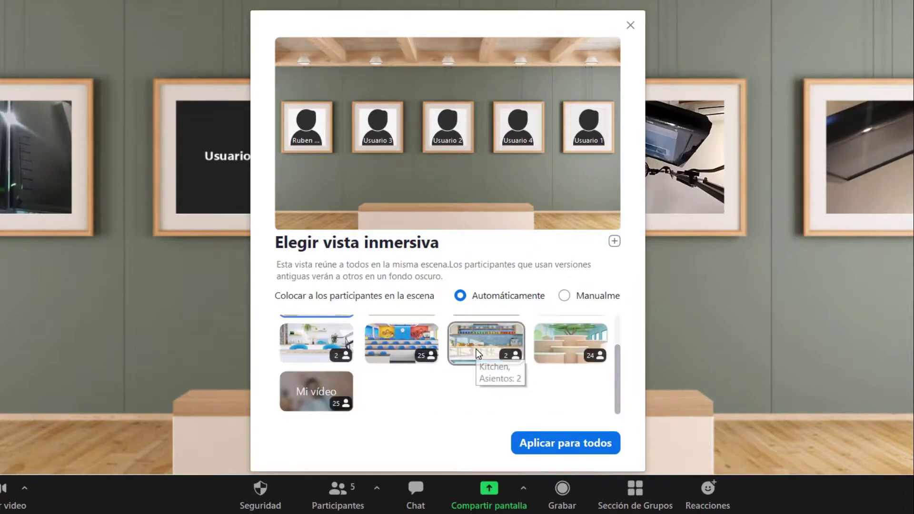
pyautogui.scroll(2, 406, 357)
pyautogui.click(484, 347)
pyautogui.click(538, 446)
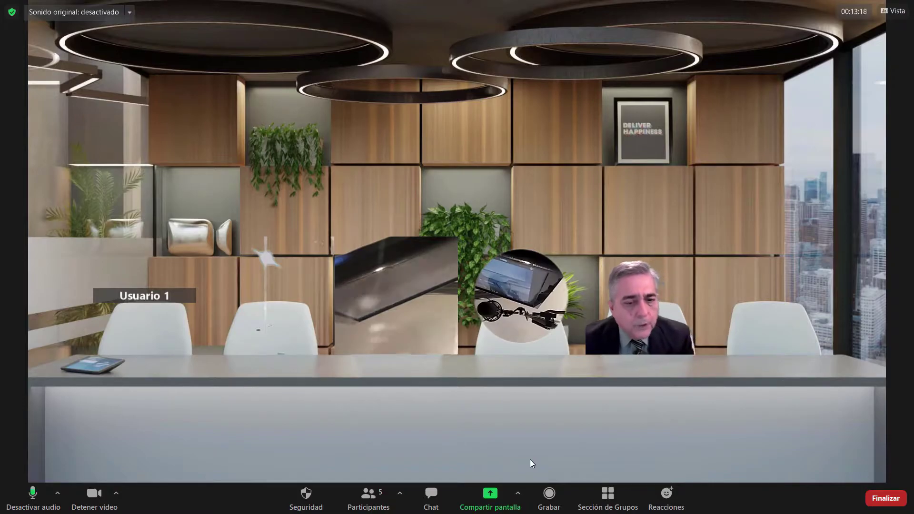
# Change the immersive view to the 25-seat Auditorium scene and apply it for everyone.
pyautogui.click(891, 11)
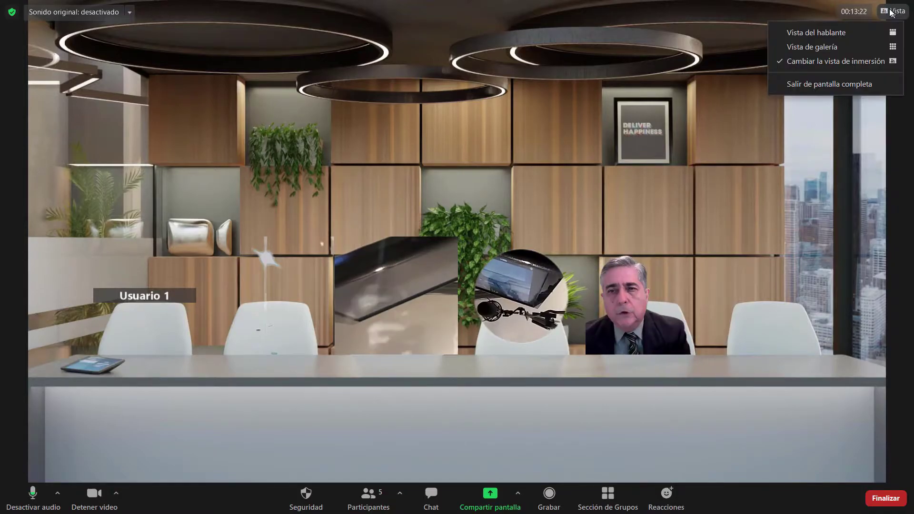
pyautogui.click(826, 61)
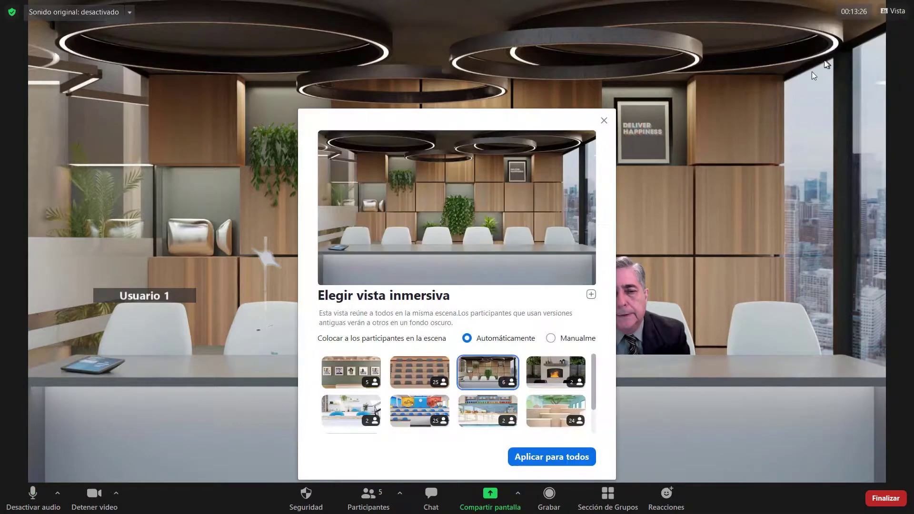
pyautogui.click(439, 384)
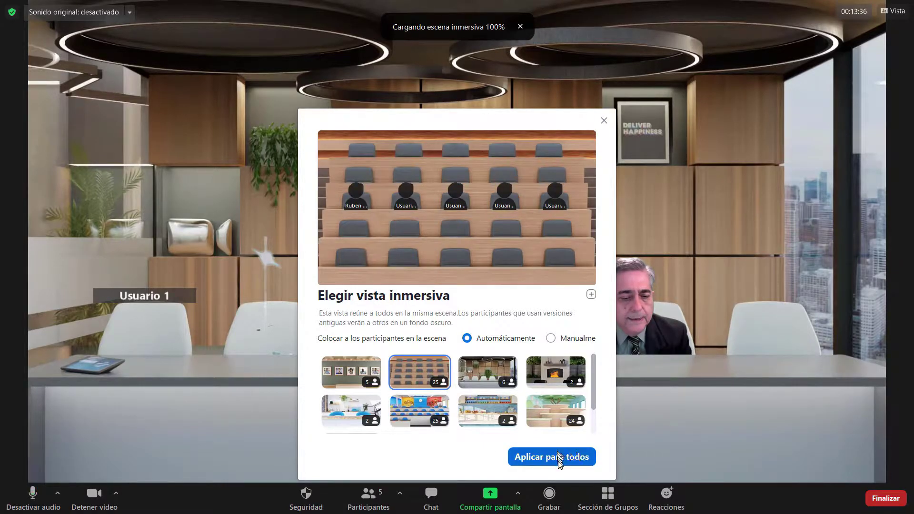
pyautogui.click(551, 456)
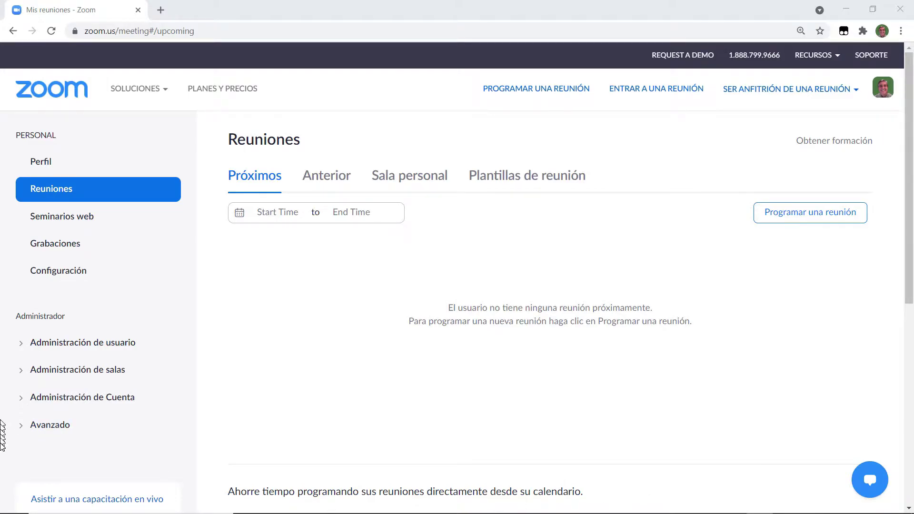
# Find Immersive View in the Zoom web portal's advanced in-meeting settings and toggle the option.
pyautogui.click(82, 277)
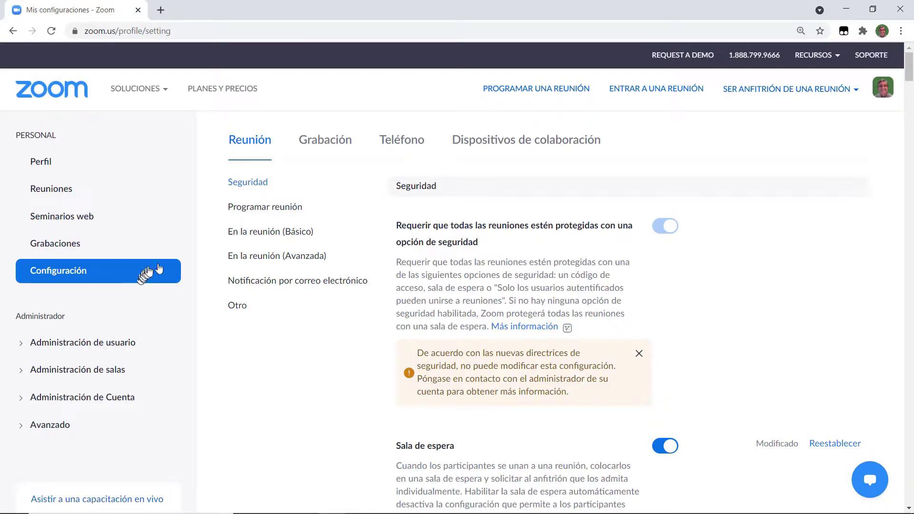
pyautogui.click(267, 260)
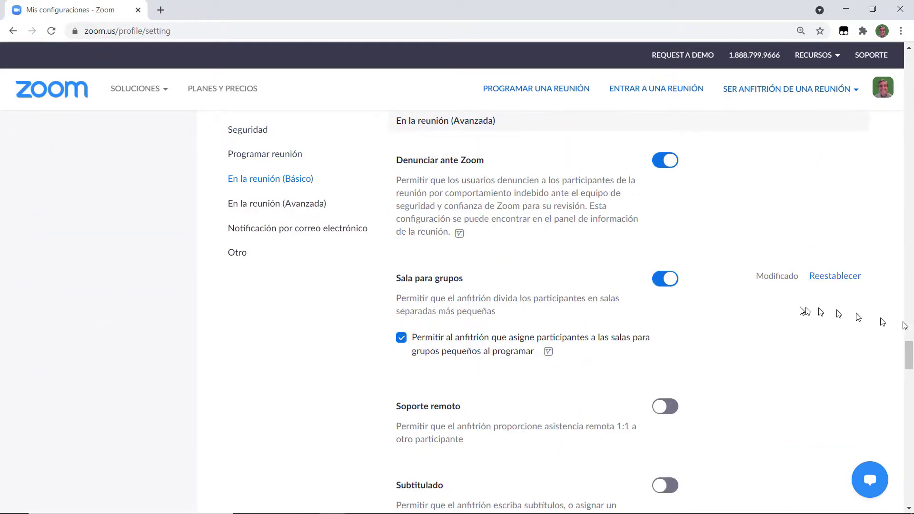
pyautogui.scroll(-12, 716, 295)
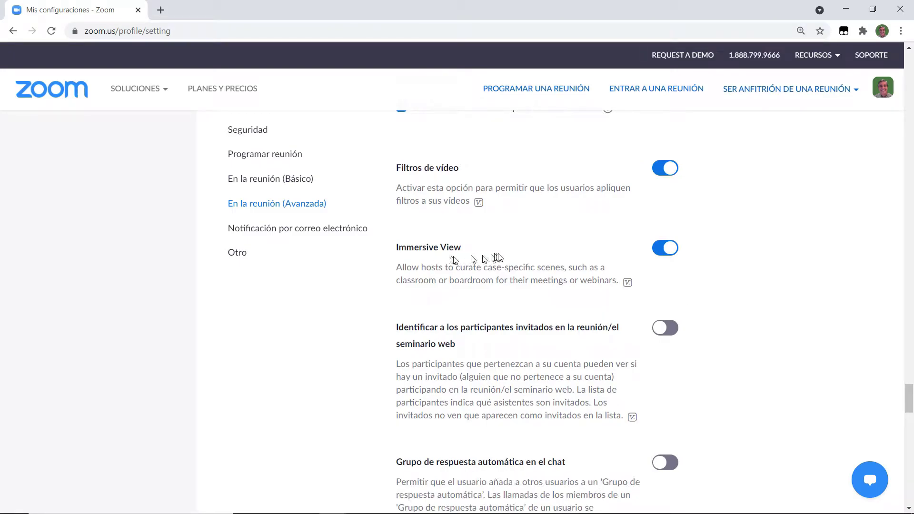
pyautogui.click(660, 253)
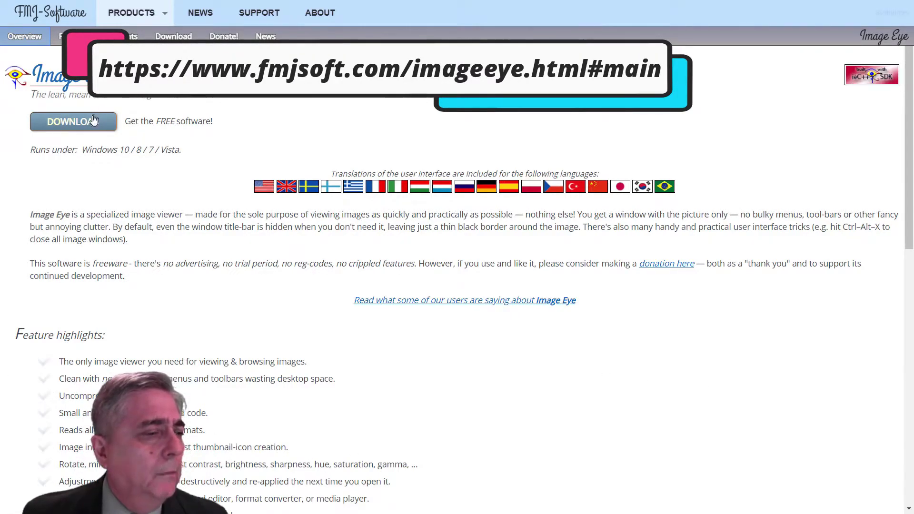
# Download Image Eye x64 from site 1 on the FMJ-Software page and open the downloaded archive.
pyautogui.click(77, 126)
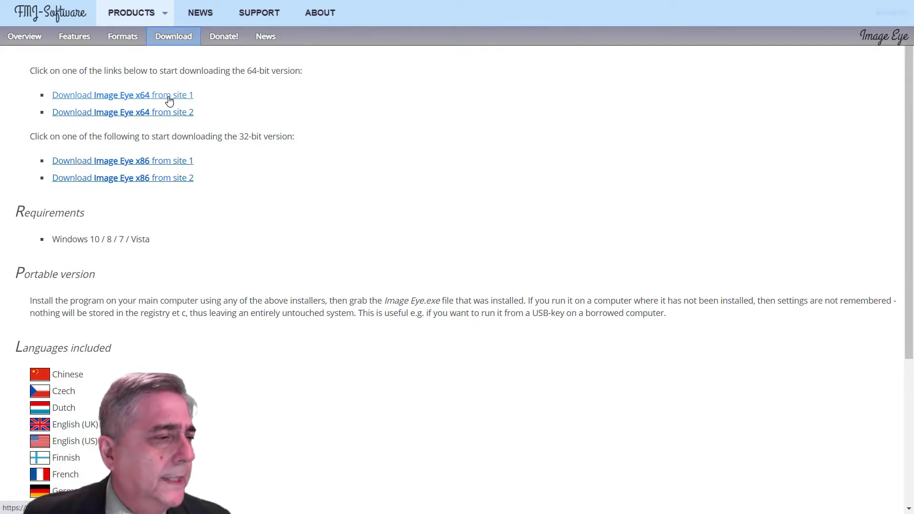
pyautogui.click(169, 97)
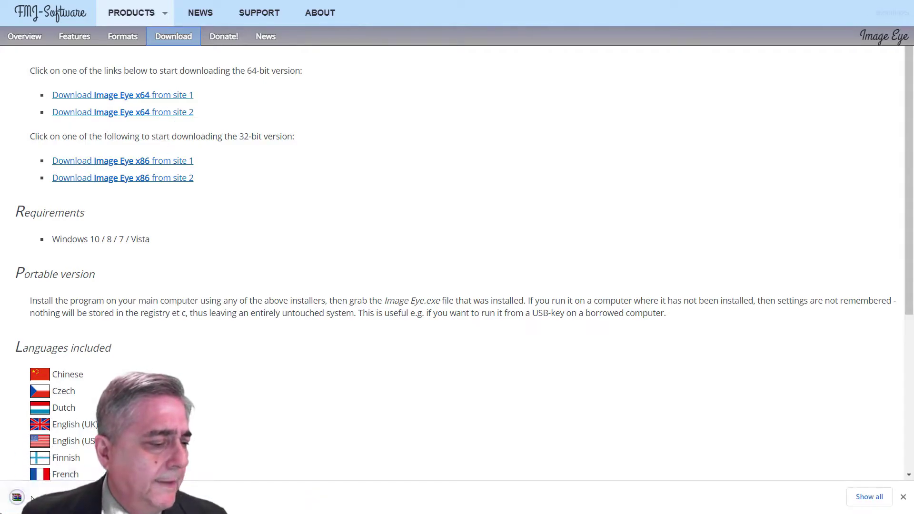
pyautogui.click(63, 497)
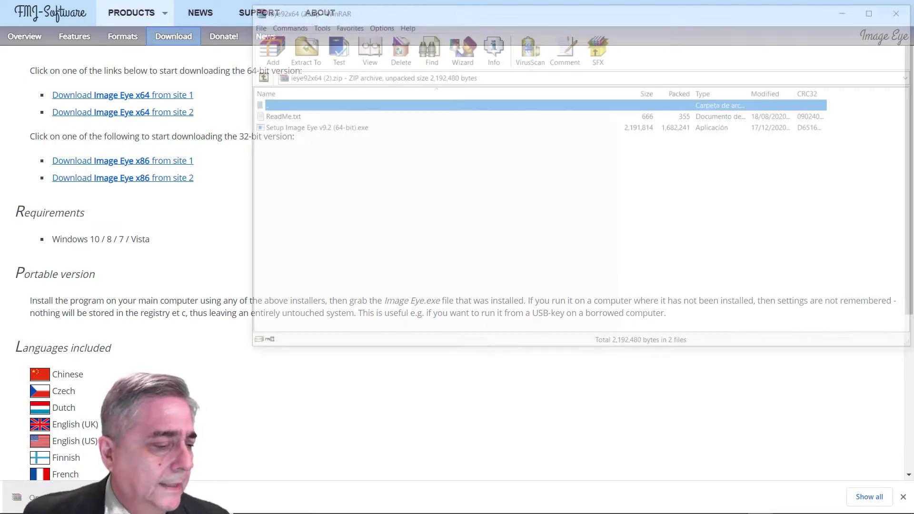
# Run Setup Image Eye v9.2 (64-bit).exe from the archive, accept the license agreement and continue through the installation.
pyautogui.doubleClick(321, 128)
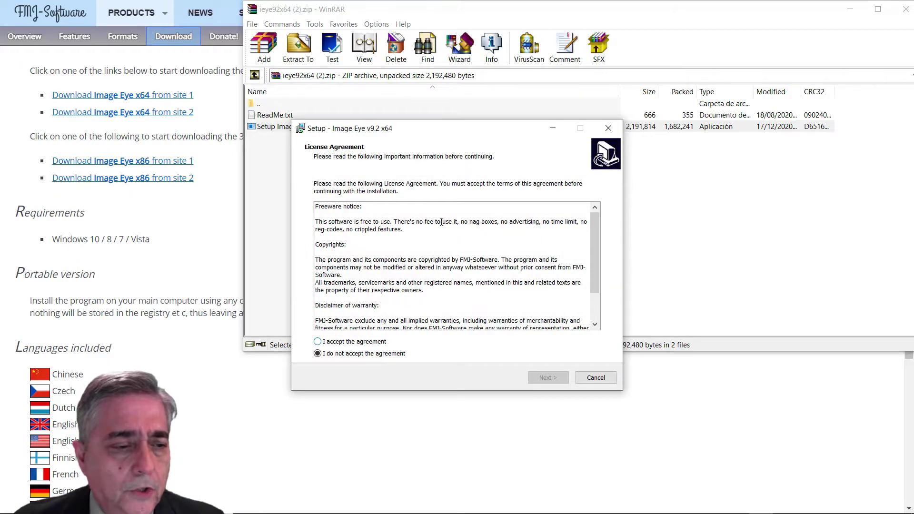
pyautogui.scroll(-1, 451, 240)
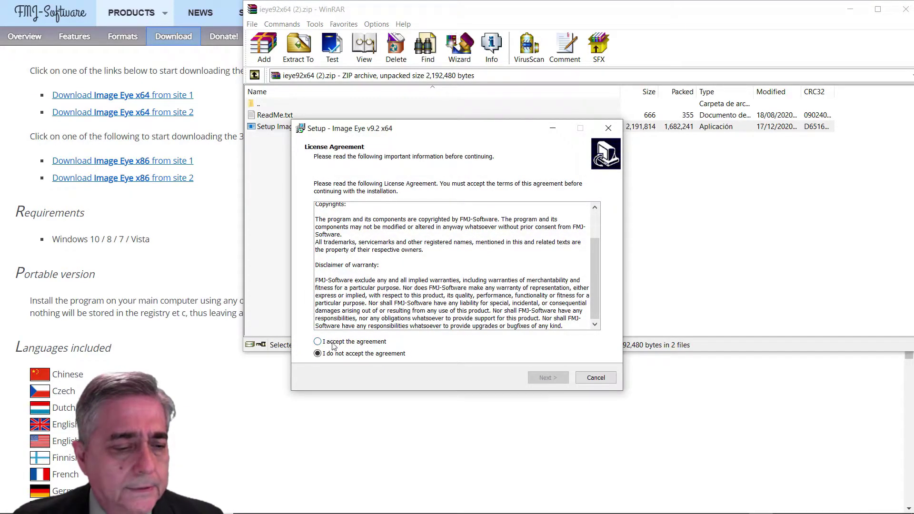
pyautogui.click(547, 377)
pyautogui.click(548, 377)
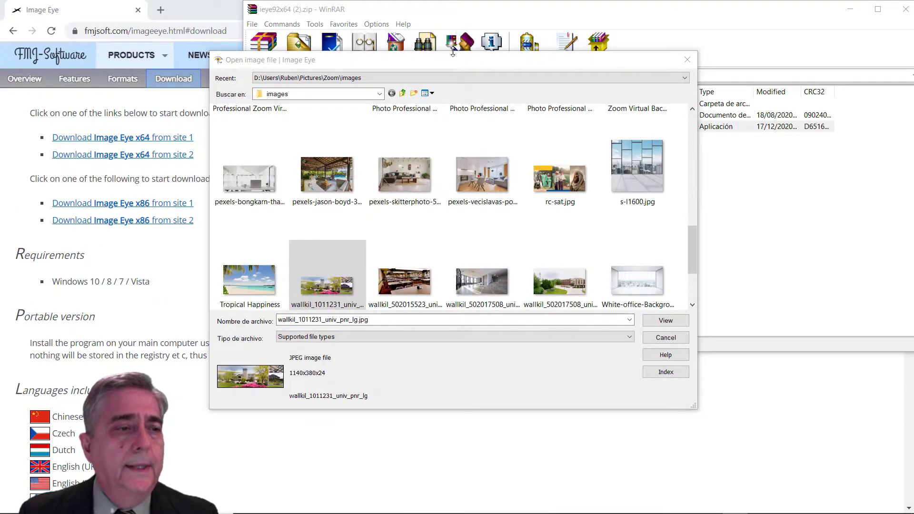
# Open wallkil_1011231_univ_pnr_lg.jpg in Image Eye and close the WinRAR window.
pyautogui.doubleClick(354, 274)
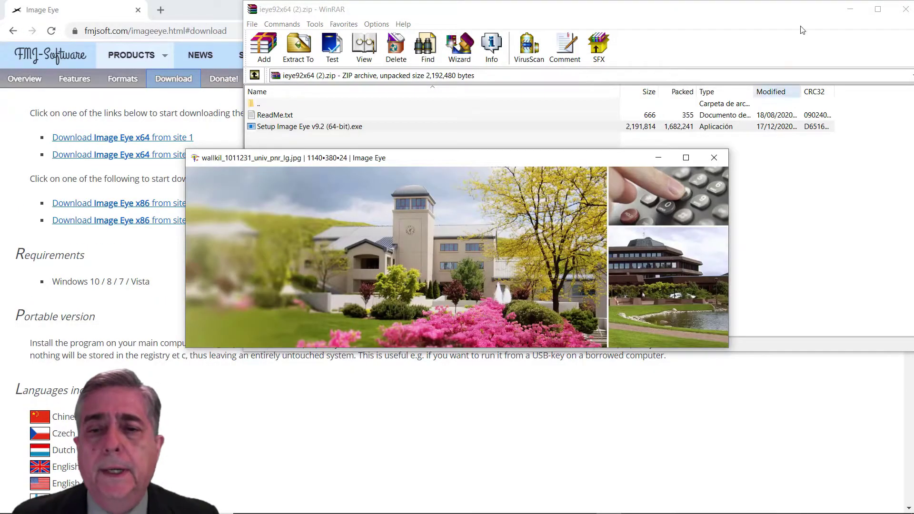
pyautogui.click(905, 9)
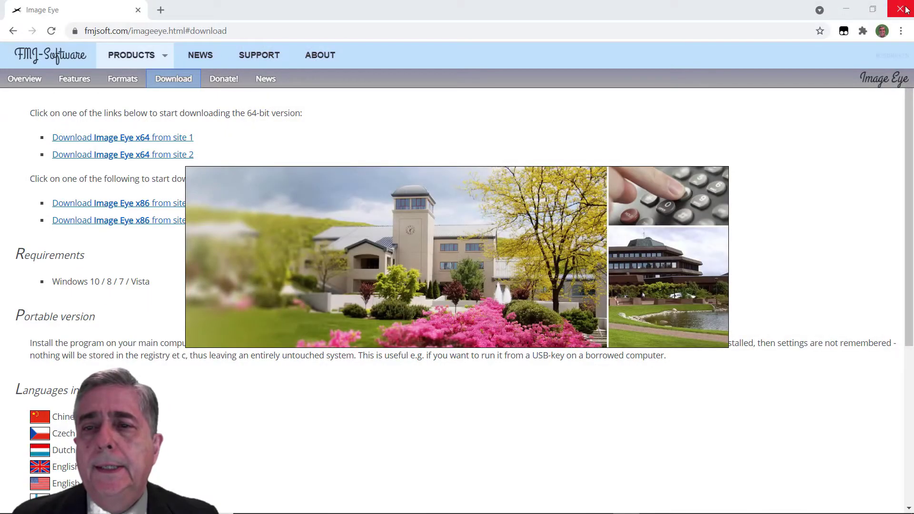
# Close the browser, switch to the Zoom meeting and share the wallkil_1011231_univ_pnr_lg.jpg image window with the participants.
pyautogui.click(906, 9)
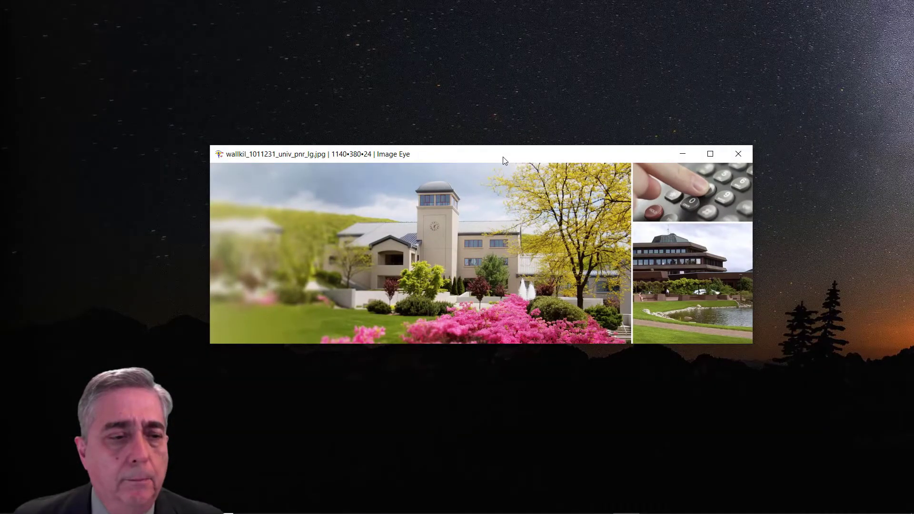
pyautogui.hotkey('alt', 'Tab')
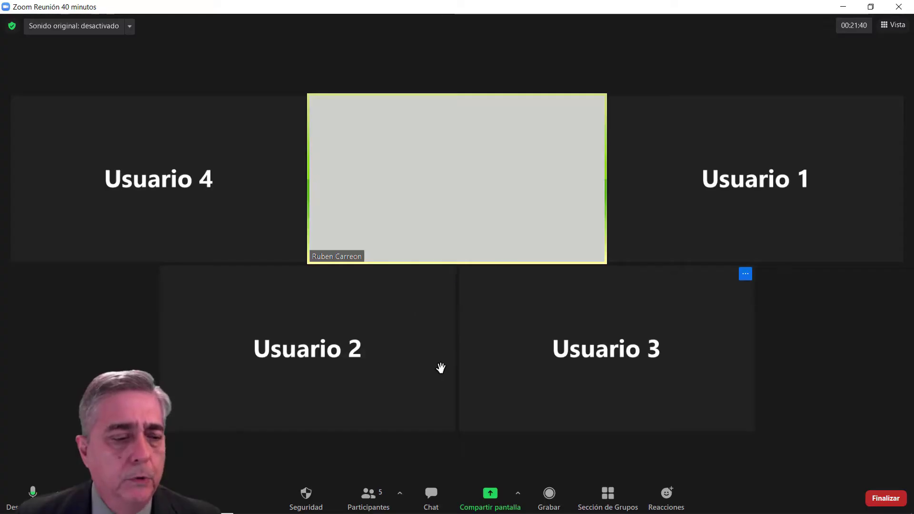
pyautogui.click(489, 493)
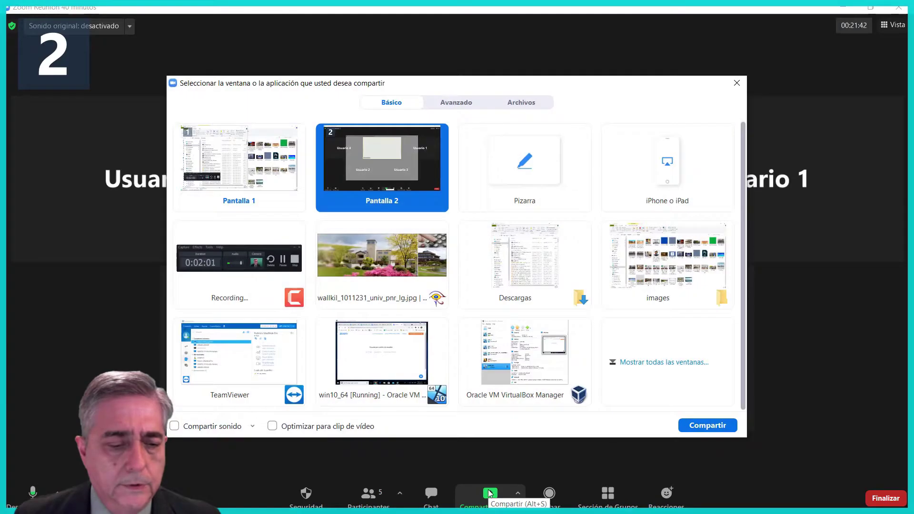
pyautogui.click(401, 250)
pyautogui.click(708, 425)
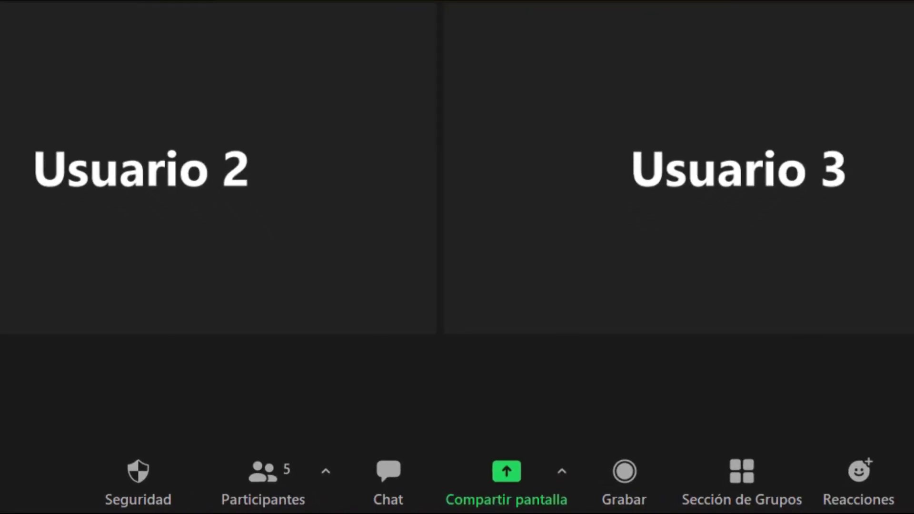
# Share the video file Relaxing 3 Hour Video of Tropical Beach with Blue Sky White Sand and Palm Tree.mp4 in the meeting and play it.
pyautogui.click(496, 482)
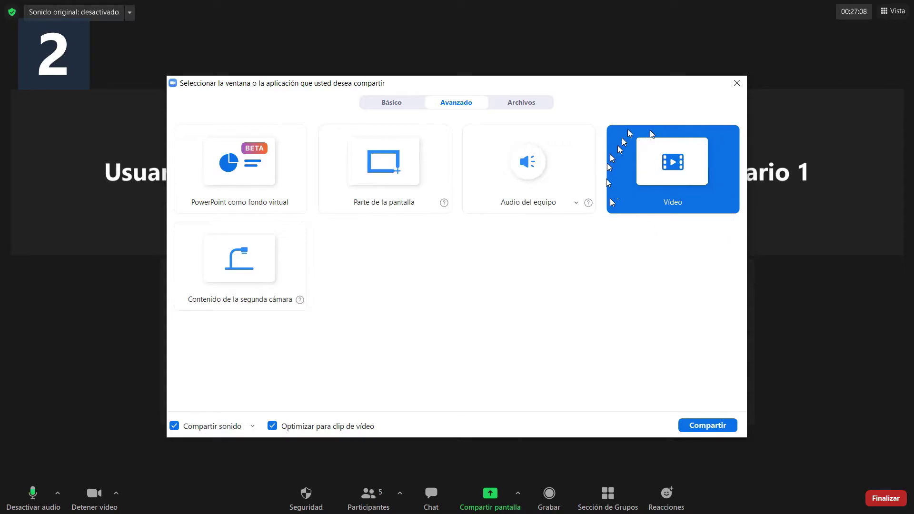
pyautogui.doubleClick(683, 175)
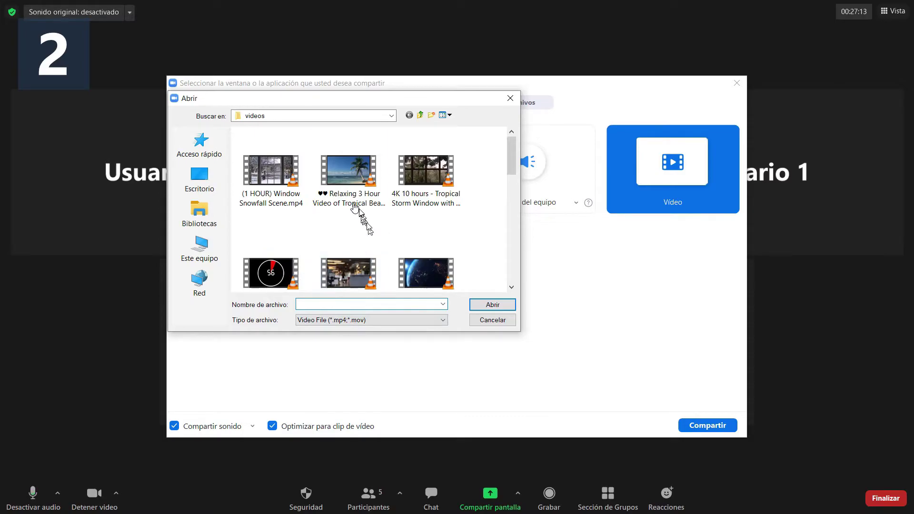
pyautogui.doubleClick(346, 176)
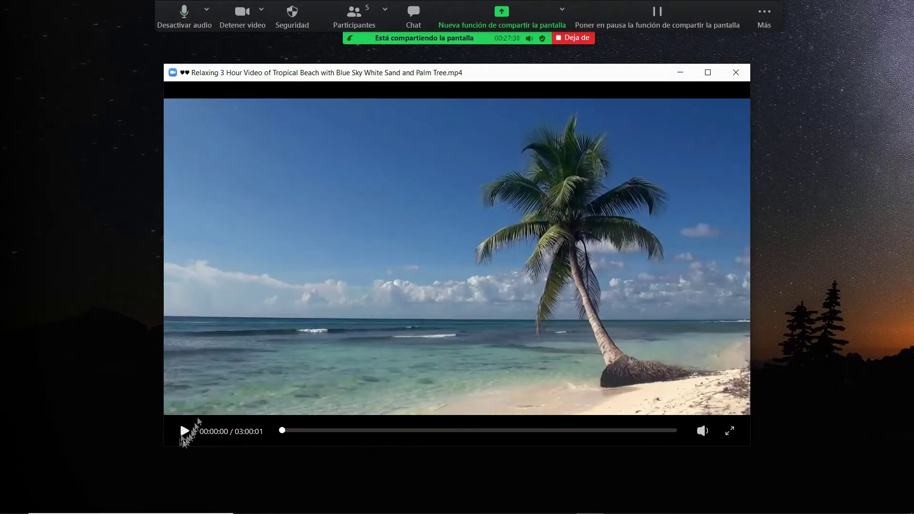
pyautogui.click(181, 435)
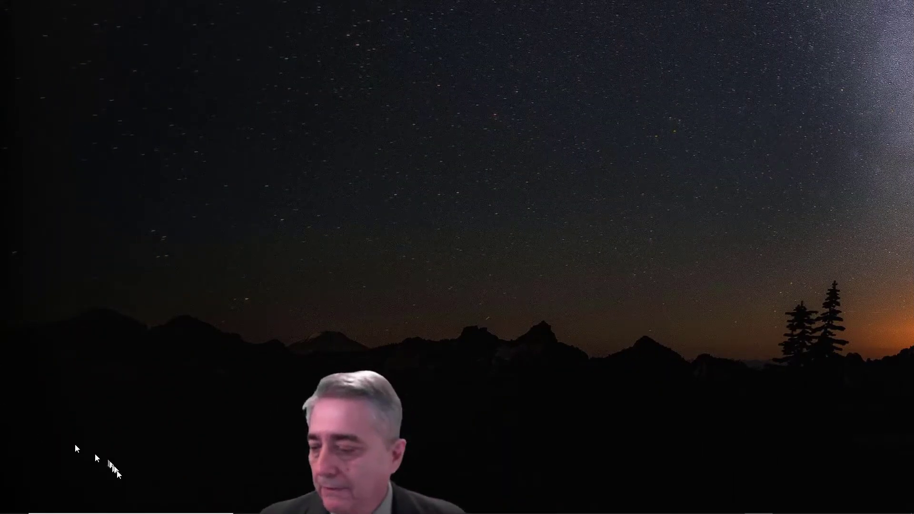
# Open Herramienta Recortes and set the snip mode to Recorte de pantalla completa.
pyautogui.click(94, 509)
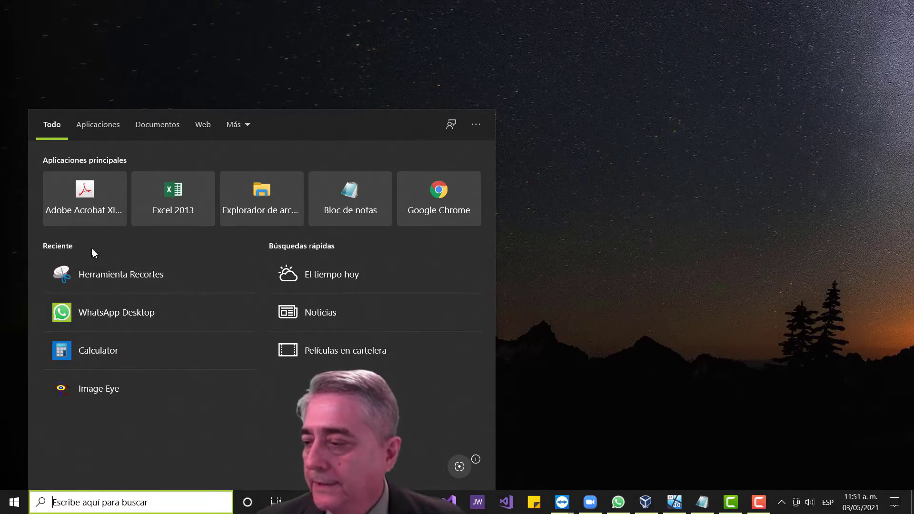
pyautogui.click(102, 274)
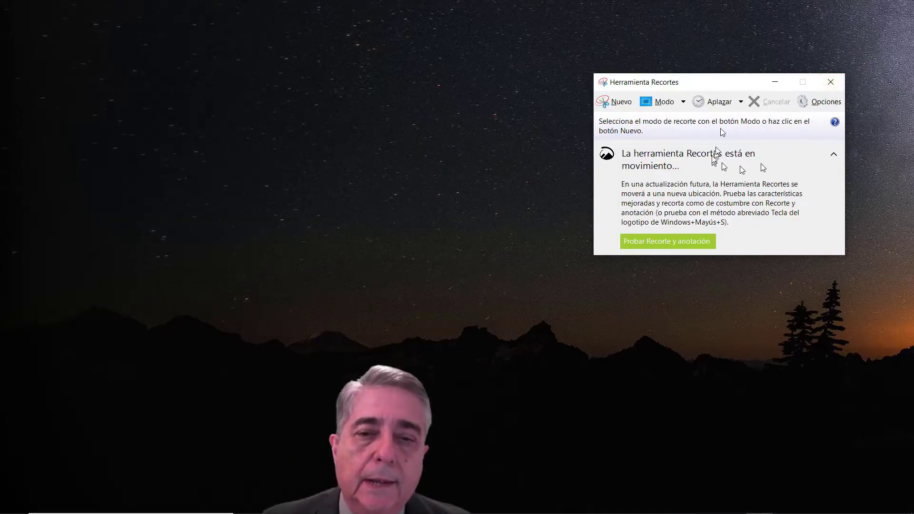
pyautogui.click(682, 102)
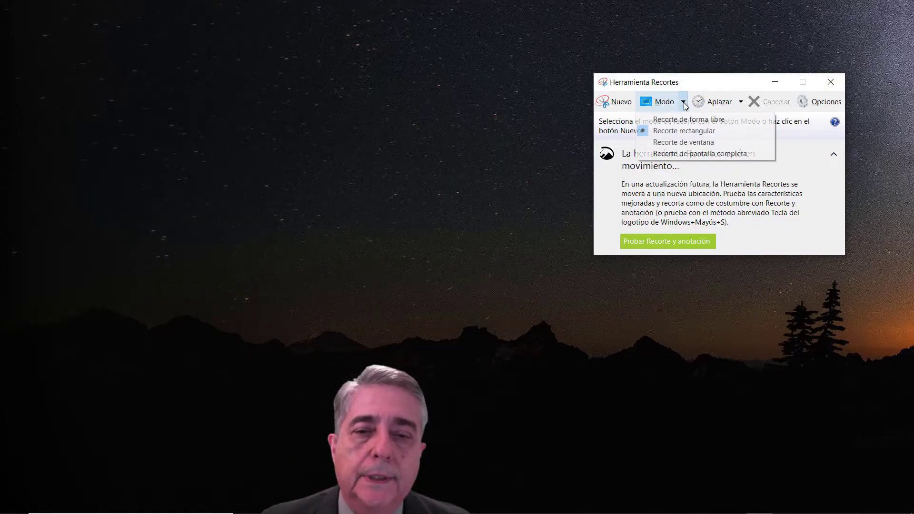
pyautogui.click(686, 153)
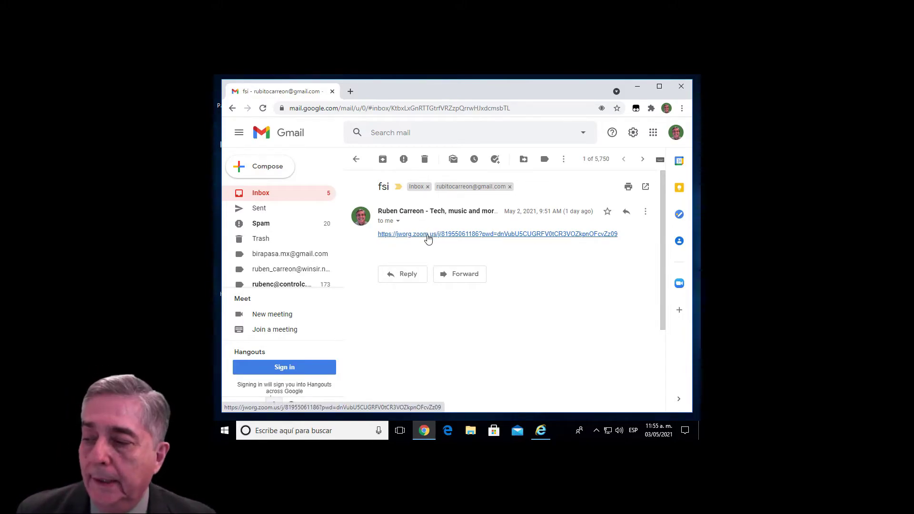
# Open the meeting link from the fsi e-mail and join through the browser as usuario 5, completing the robot check.
pyautogui.click(428, 234)
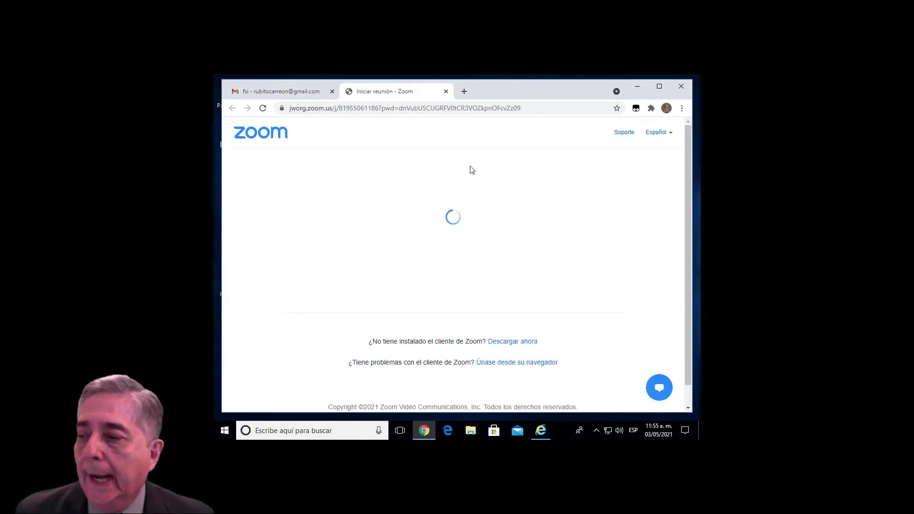
pyautogui.scroll(-2, 498, 244)
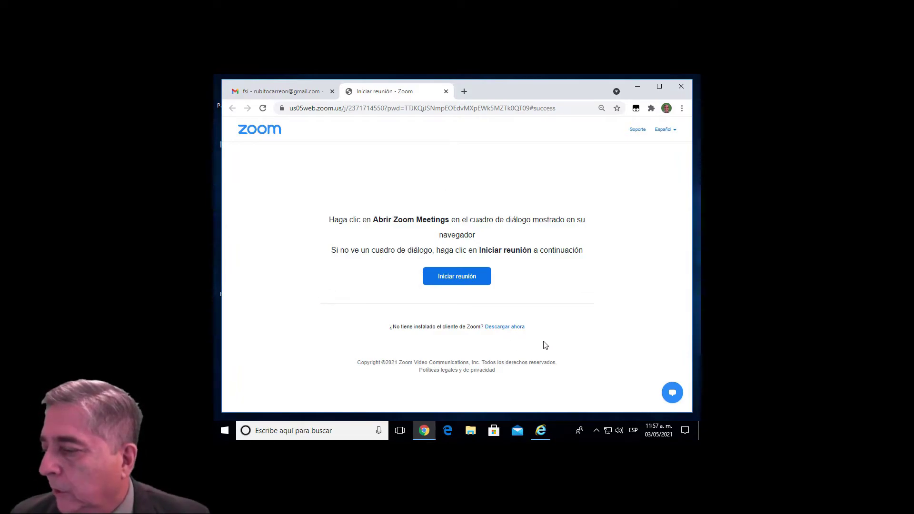
pyautogui.click(463, 281)
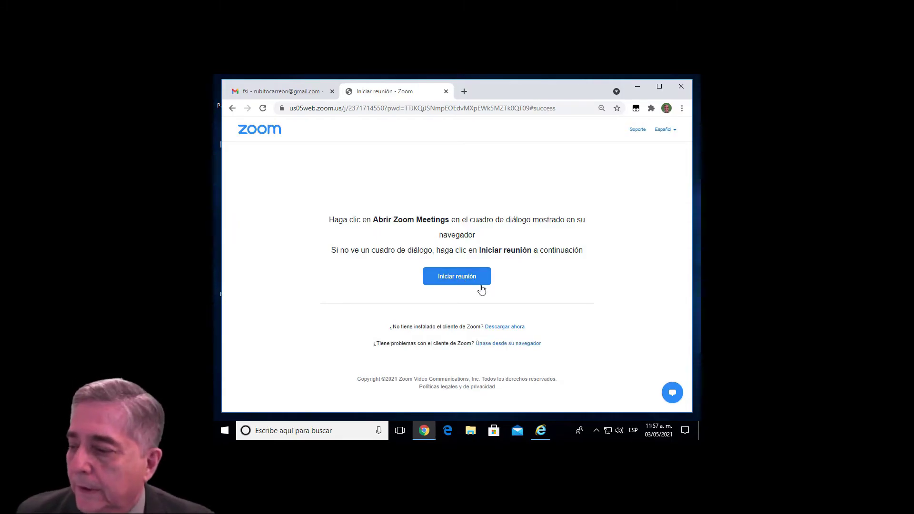
pyautogui.click(520, 343)
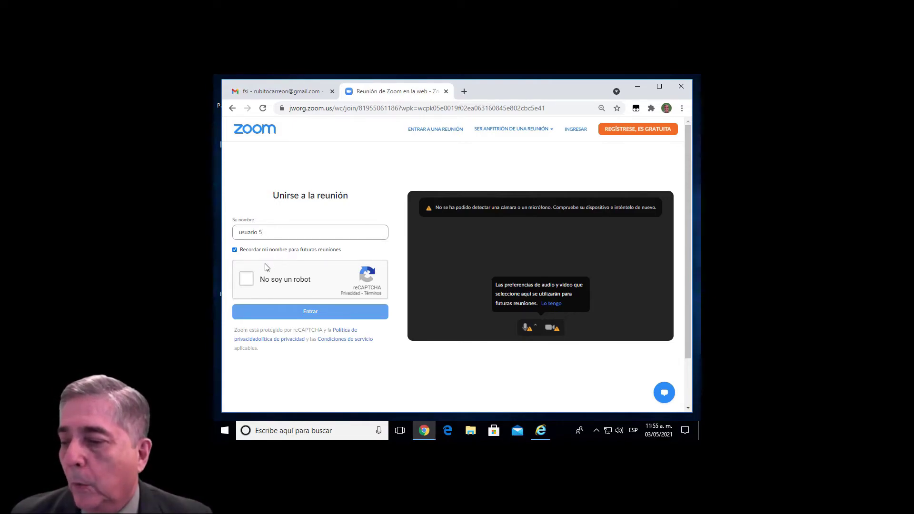
pyautogui.click(248, 281)
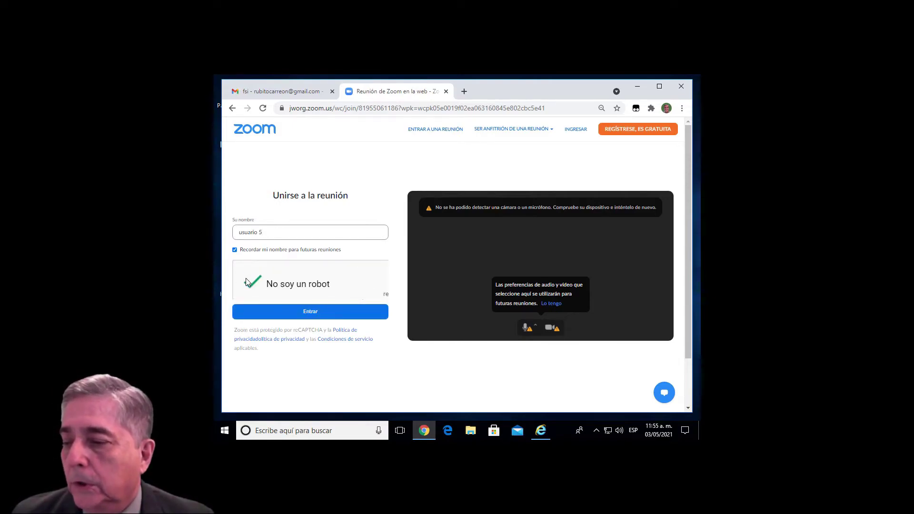
pyautogui.click(301, 312)
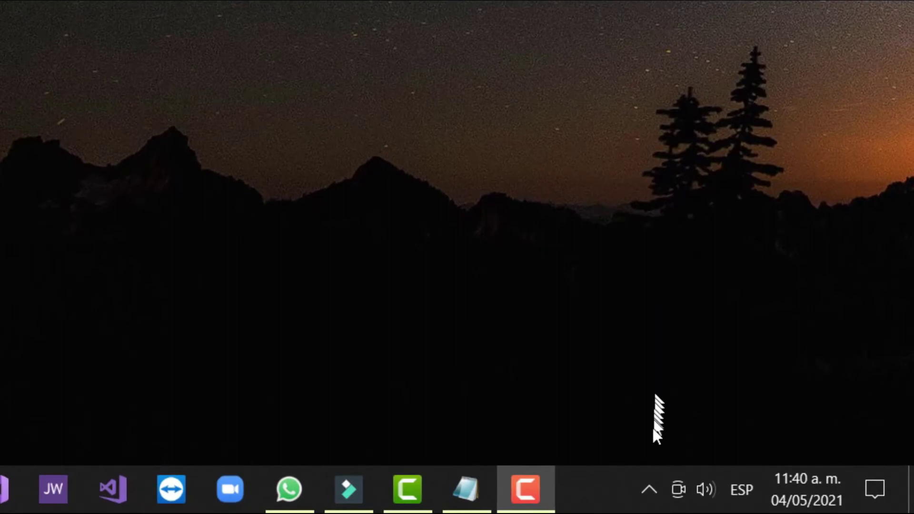
# Switch the Zoom client's language to English on the Windows computer.
pyautogui.click(644, 493)
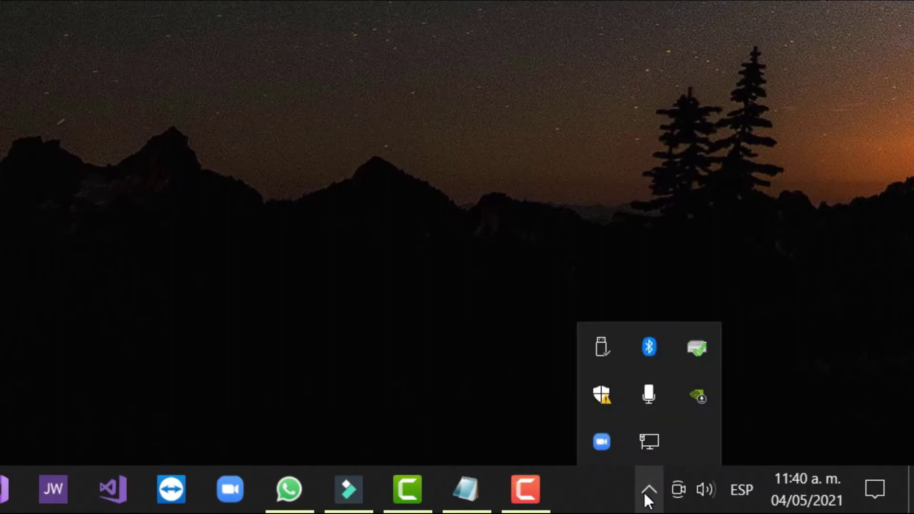
pyautogui.rightClick(602, 445)
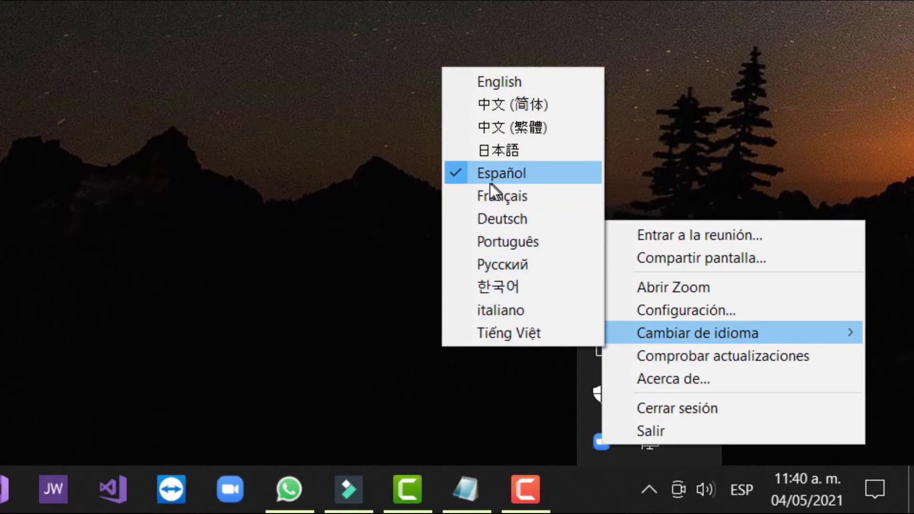
pyautogui.click(478, 83)
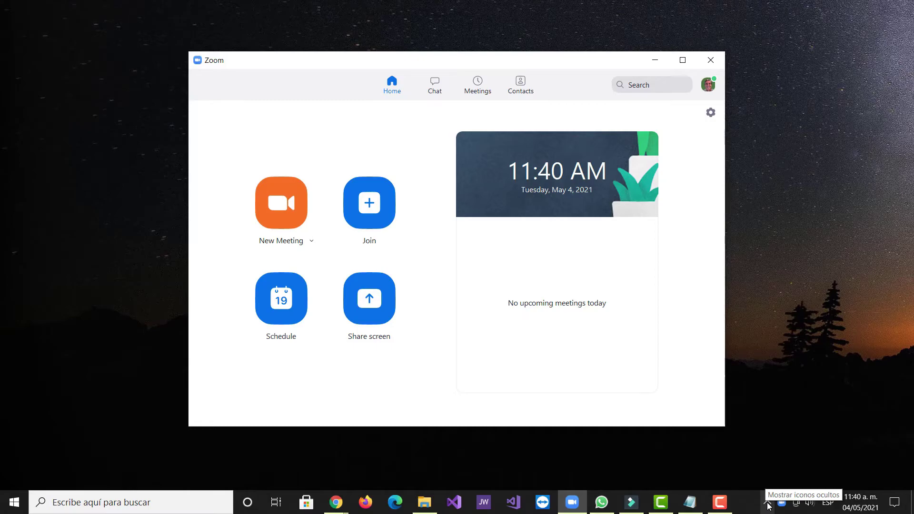
# Switch the Zoom client's language on the Windows computer back to Español.
pyautogui.rightClick(781, 502)
pyautogui.moveTo(798, 446)
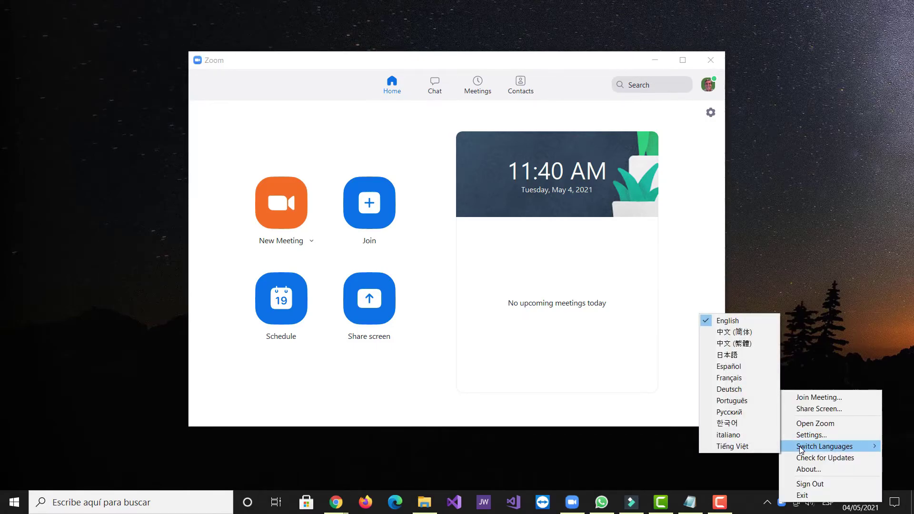
pyautogui.click(729, 366)
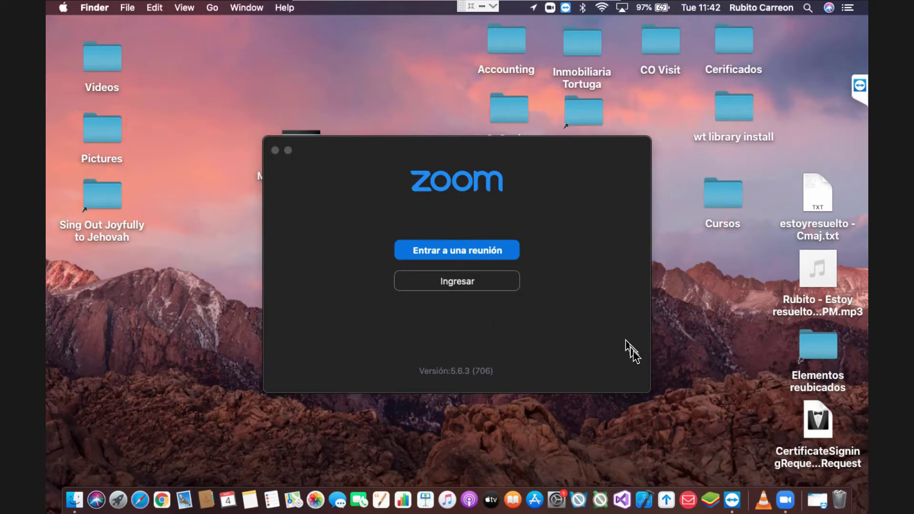
# Change the Zoom client's language on the Mac to Italiano and accept the client restart.
pyautogui.rightClick(785, 502)
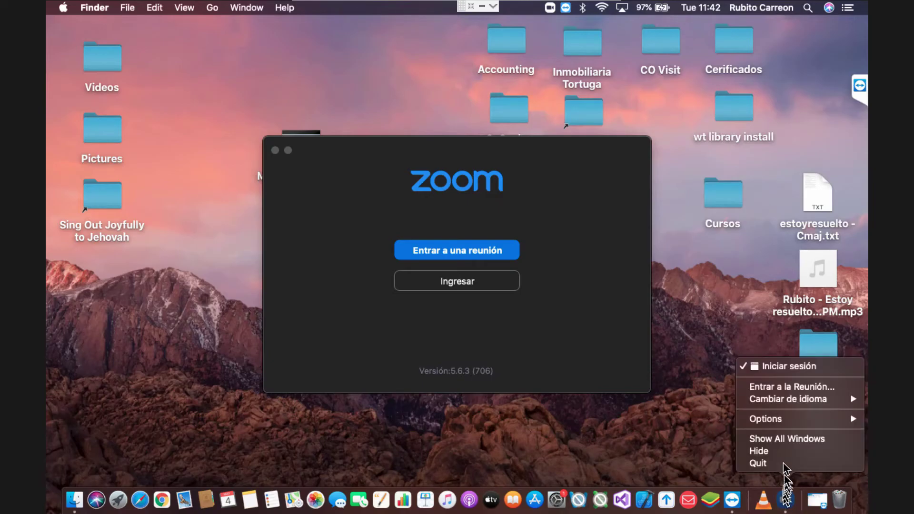
pyautogui.moveTo(774, 400)
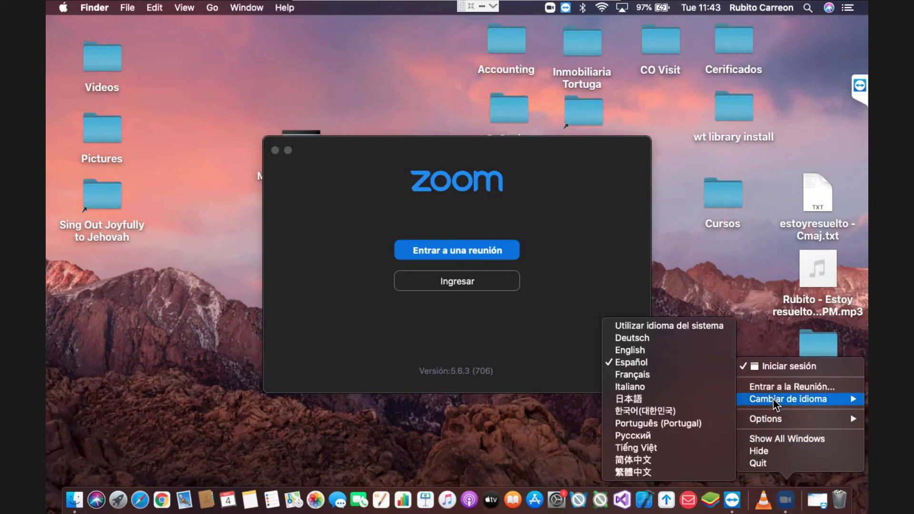
pyautogui.click(643, 388)
pyautogui.click(523, 190)
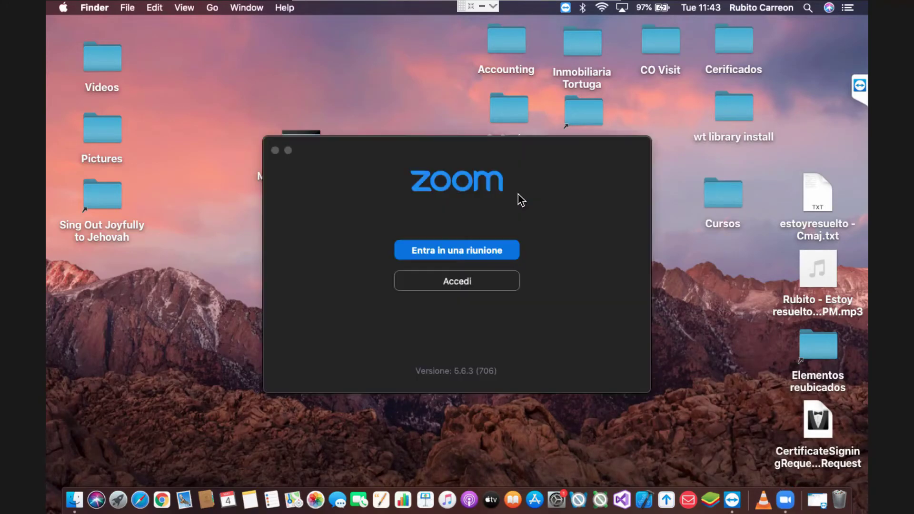
# Change the Zoom client's language on the Mac back to Español and accept the client restart.
pyautogui.rightClick(786, 503)
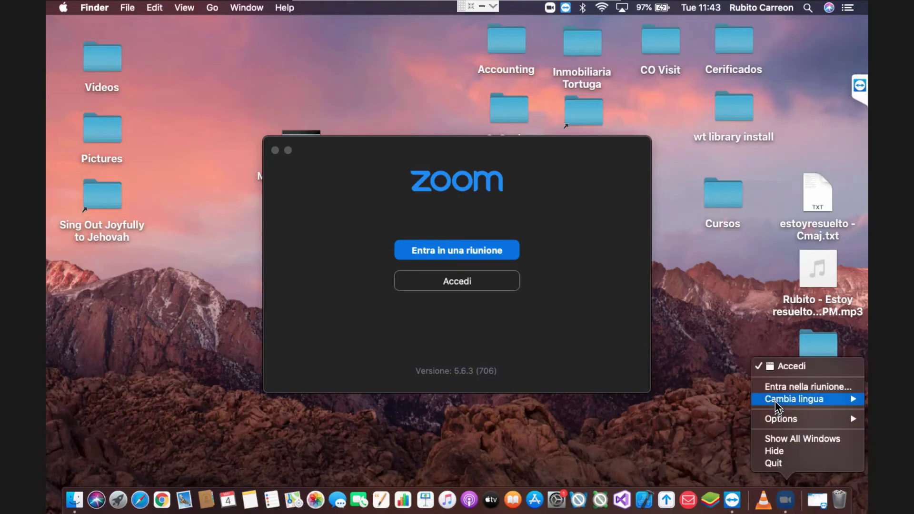
pyautogui.moveTo(775, 400)
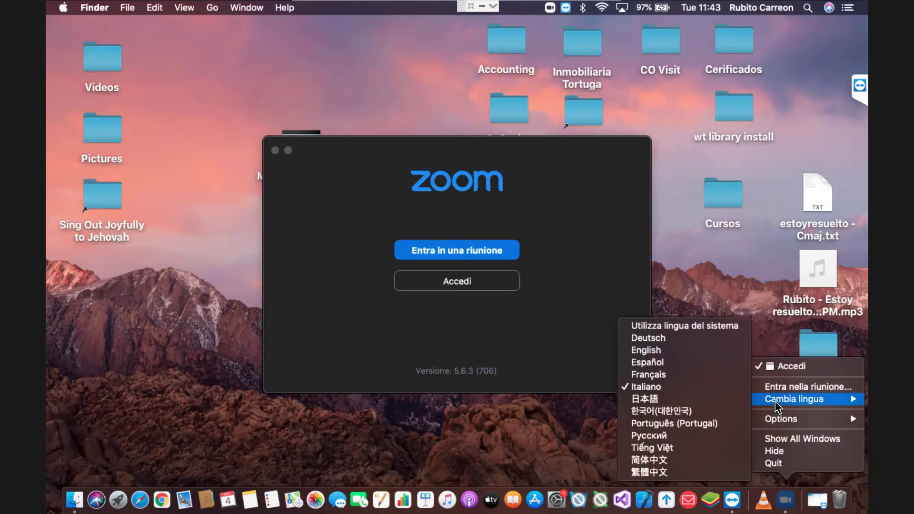
pyautogui.click(659, 364)
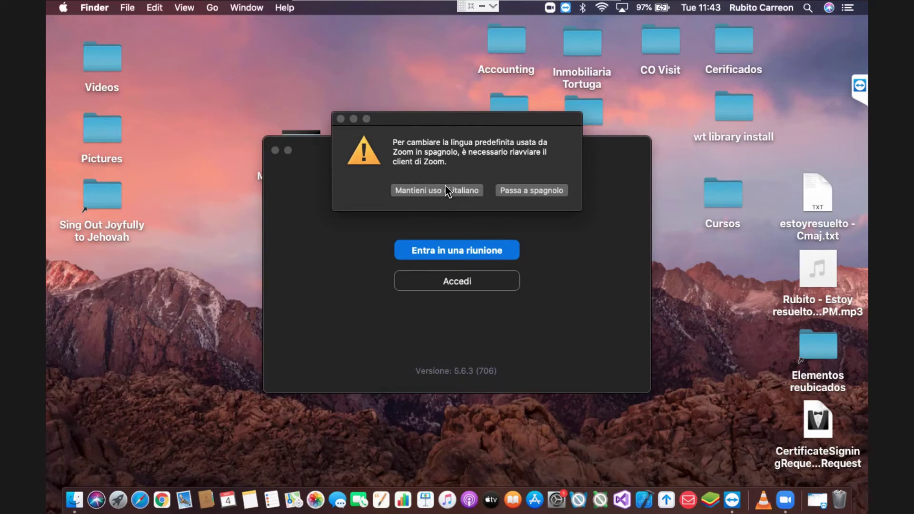
pyautogui.click(522, 191)
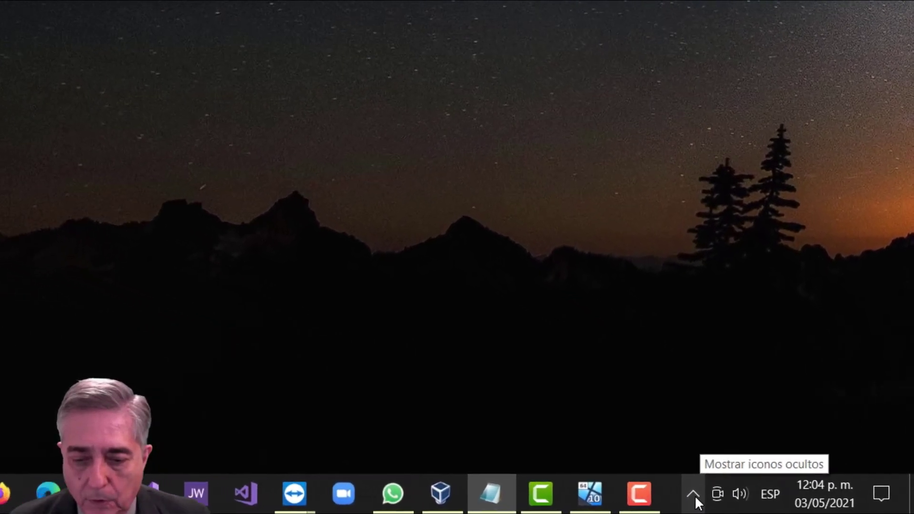
# Check the Zoom client on the Windows computer for available updates.
pyautogui.click(694, 494)
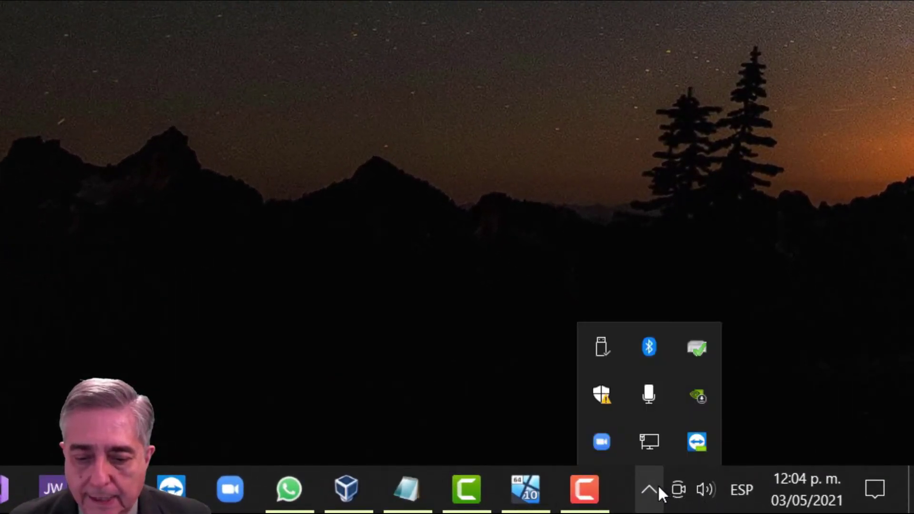
pyautogui.rightClick(609, 444)
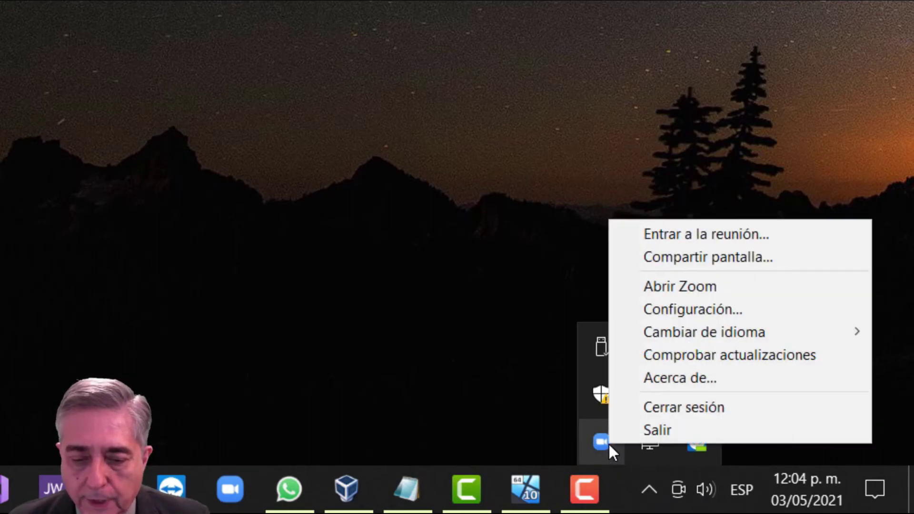
pyautogui.click(667, 358)
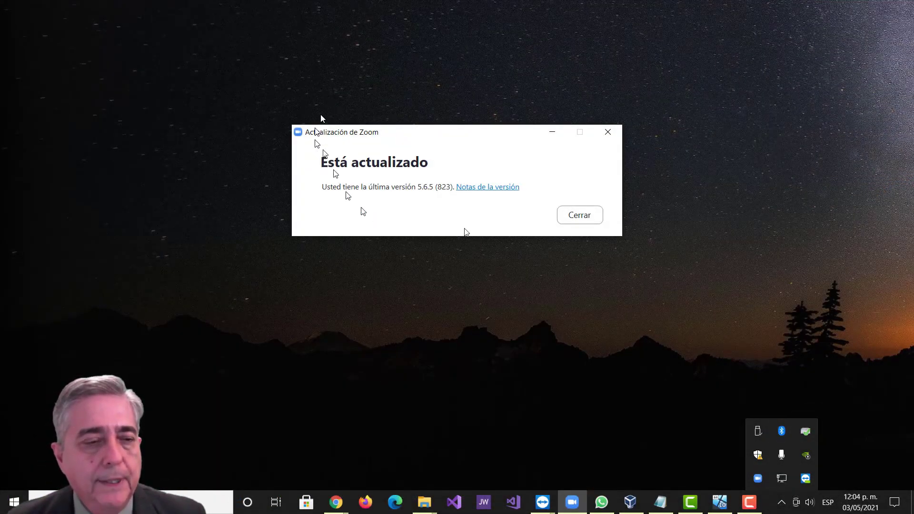
pyautogui.click(414, 221)
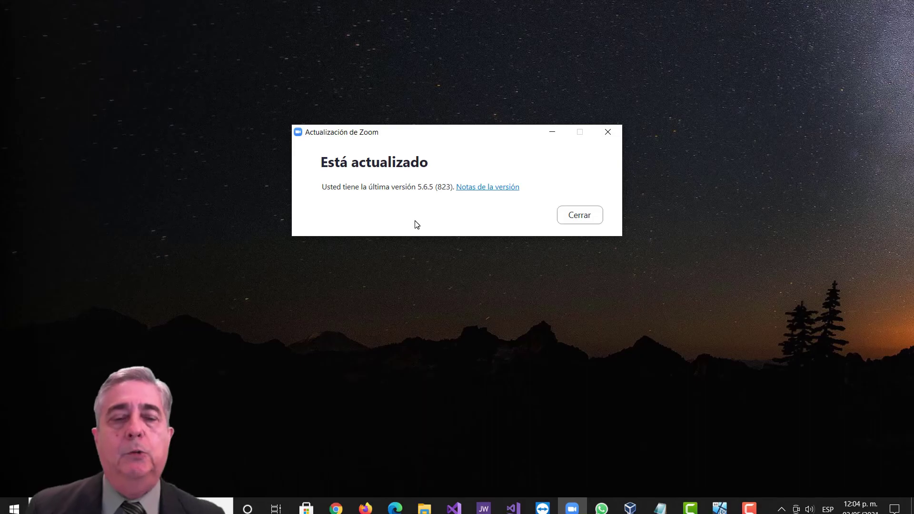